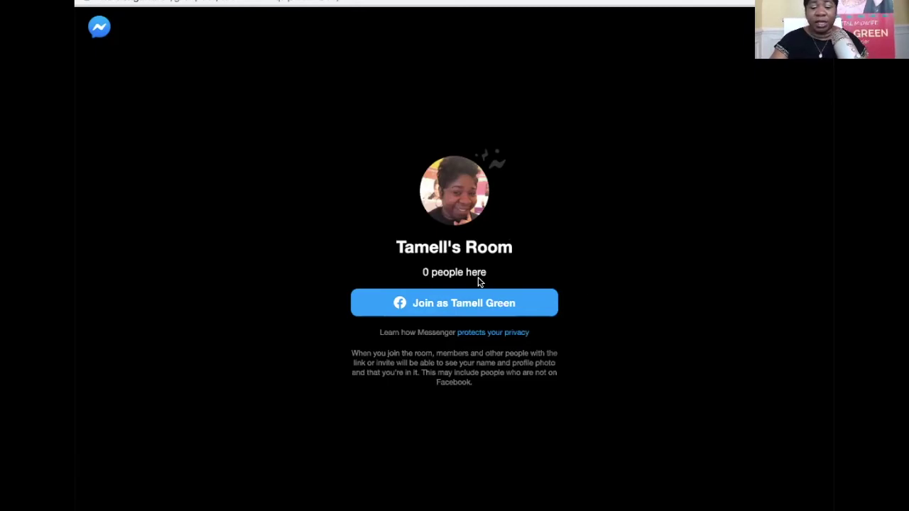
- Join the room call as yourself so your own camera video appears
{"action": "left_click", "coordinate": [450, 309]}
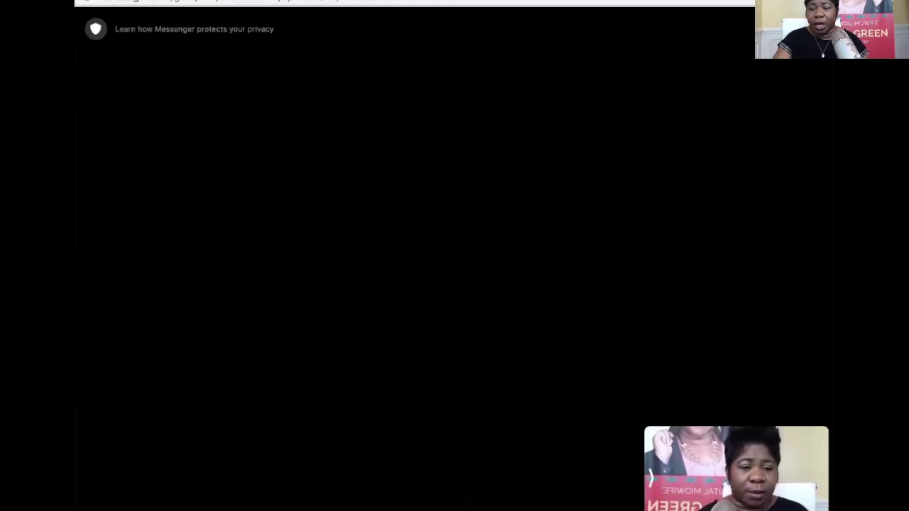
- Set both the call's microphone and audio output to Yeti Stereo Microphone and save
{"action": "key", "text": "alt+p"}
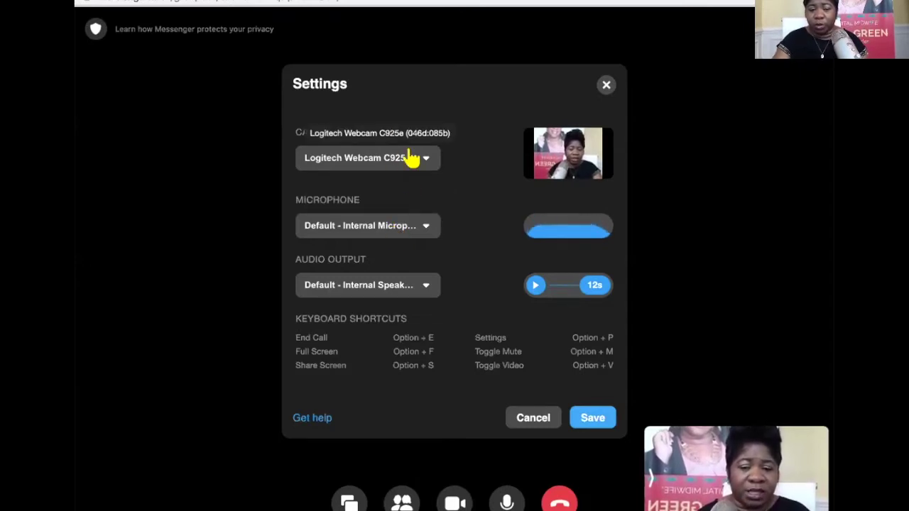
{"action": "left_click", "coordinate": [376, 231]}
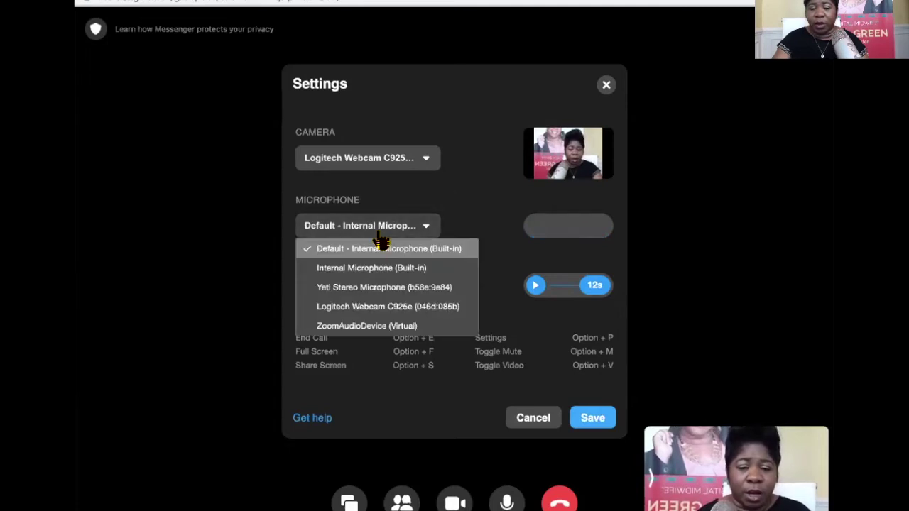
{"action": "left_click", "coordinate": [374, 287]}
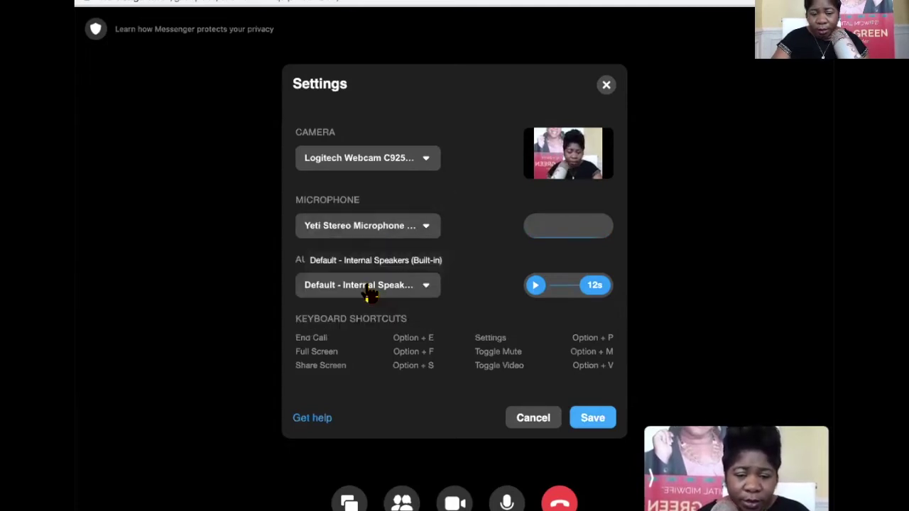
{"action": "left_click", "coordinate": [371, 287]}
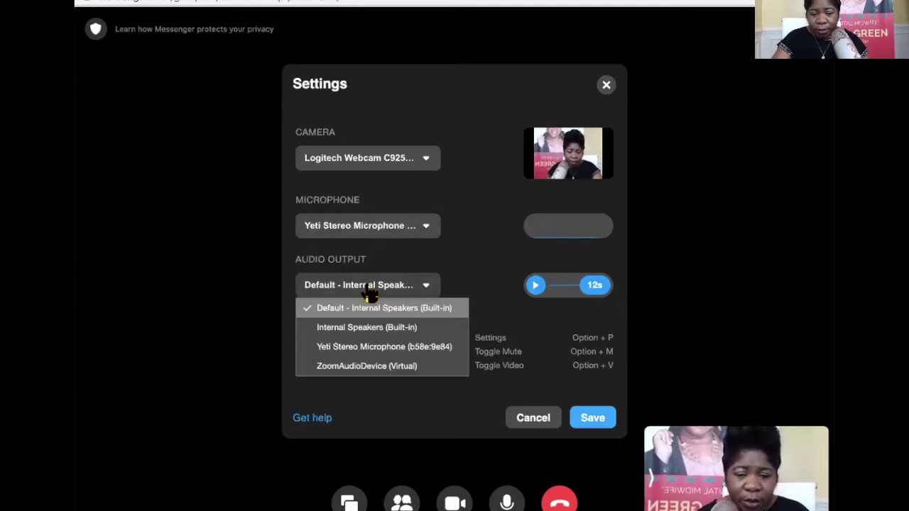
{"action": "left_click", "coordinate": [365, 348]}
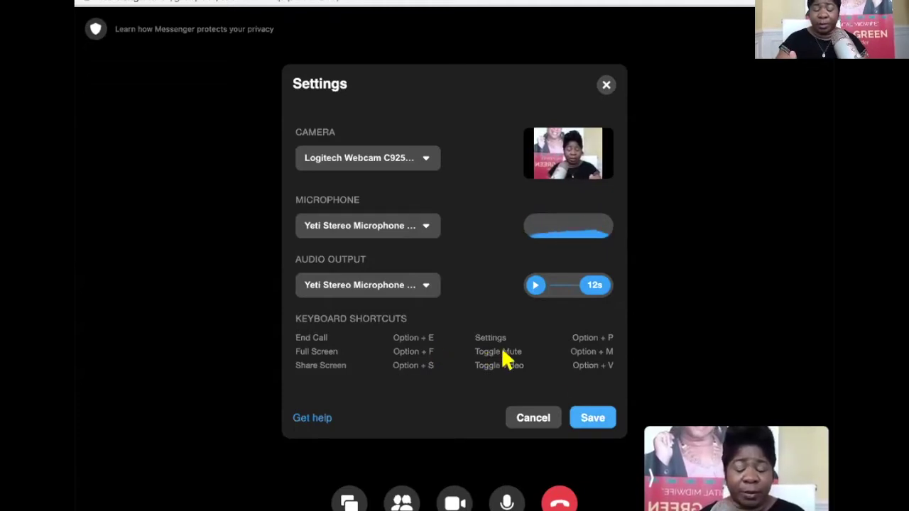
{"action": "left_click", "coordinate": [586, 419]}
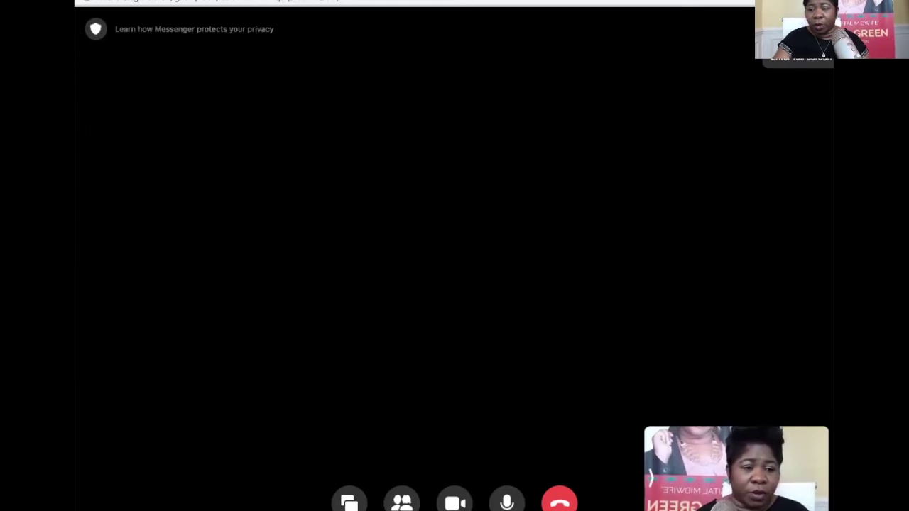
- Make the call full screen and show the call participants panel with its invite link
{"action": "left_click", "coordinate": [801, 43]}
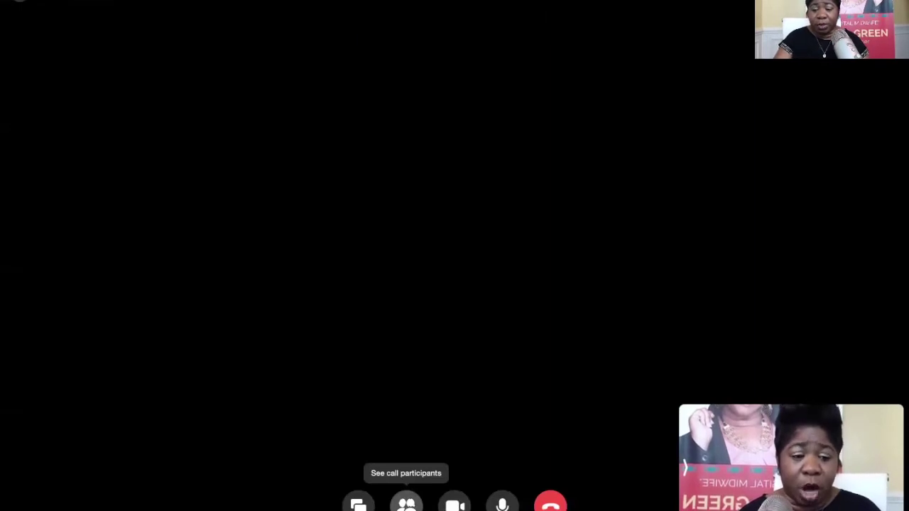
{"action": "left_click", "coordinate": [406, 503]}
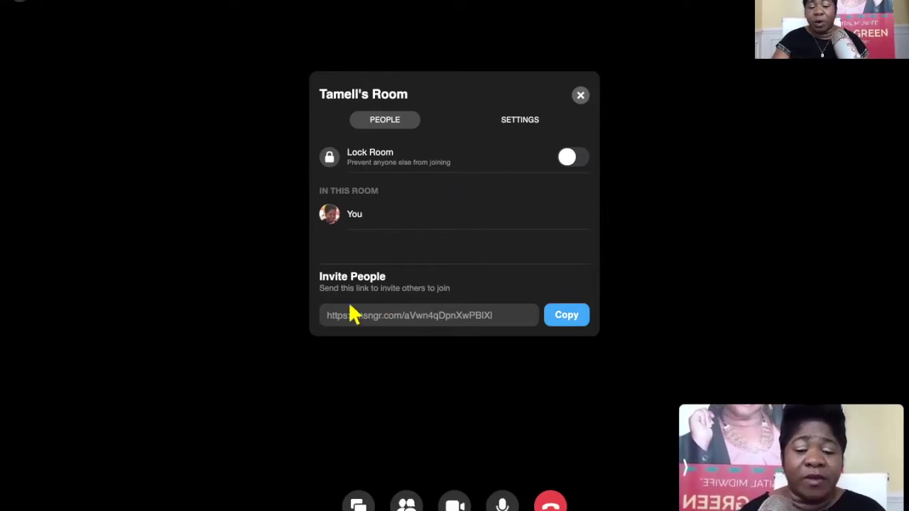
- Copy the room's invite link and cancel Lock Room so the room stays unlocked
{"action": "left_click", "coordinate": [561, 320]}
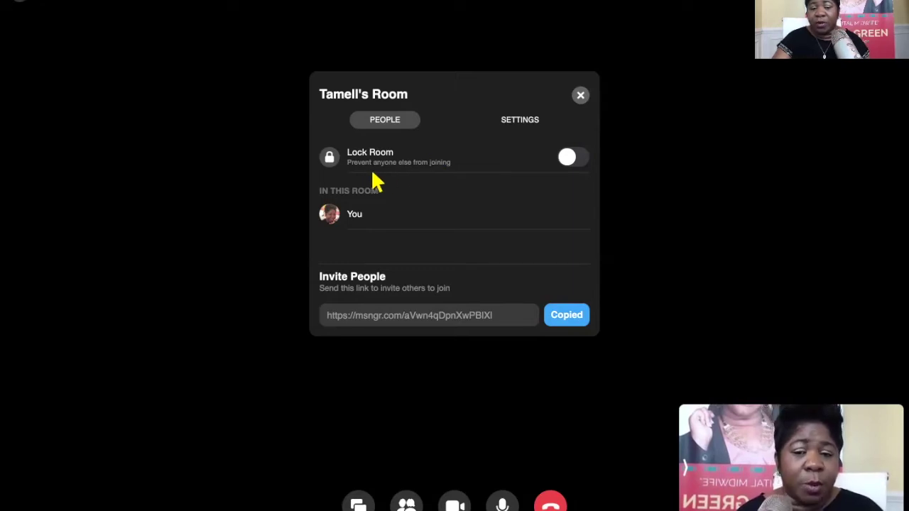
{"action": "left_click", "coordinate": [568, 160]}
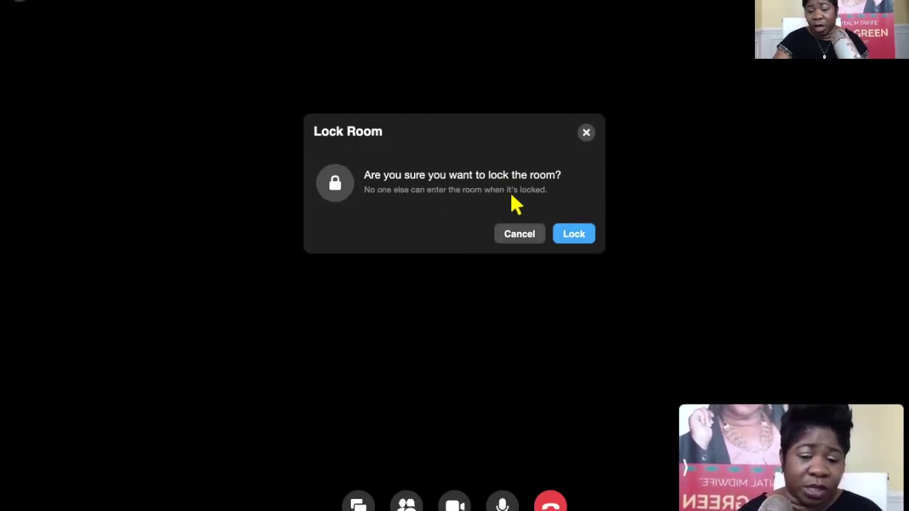
{"action": "left_click", "coordinate": [515, 236]}
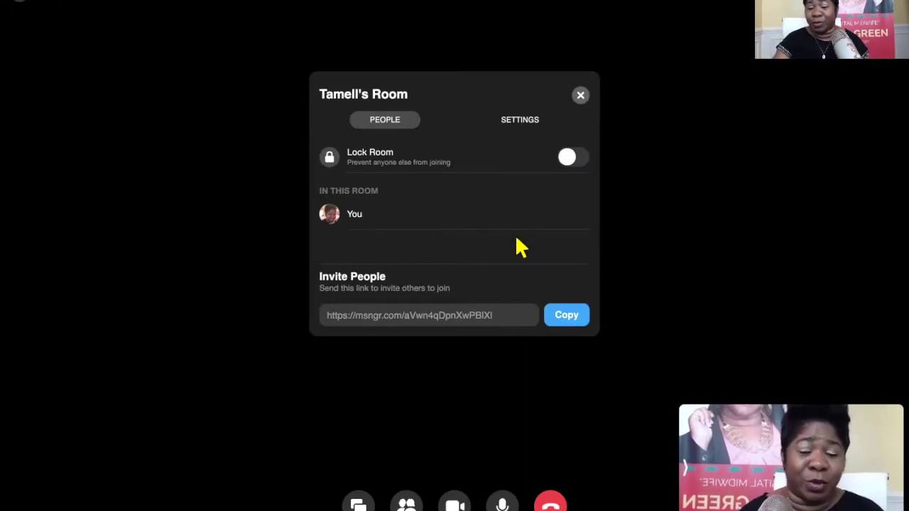
- Look over the room's SETTINGS tab, go back to PEOPLE, and close the panel
{"action": "left_click", "coordinate": [521, 123]}
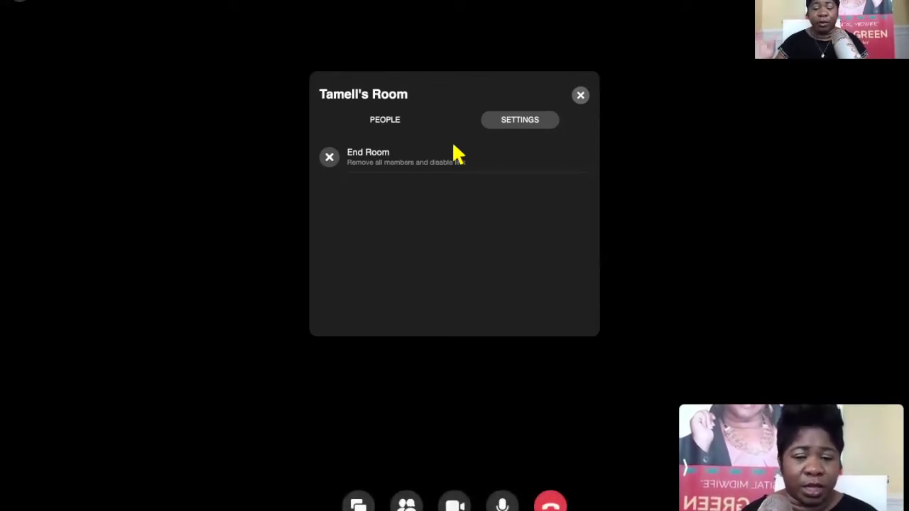
{"action": "left_click", "coordinate": [393, 121]}
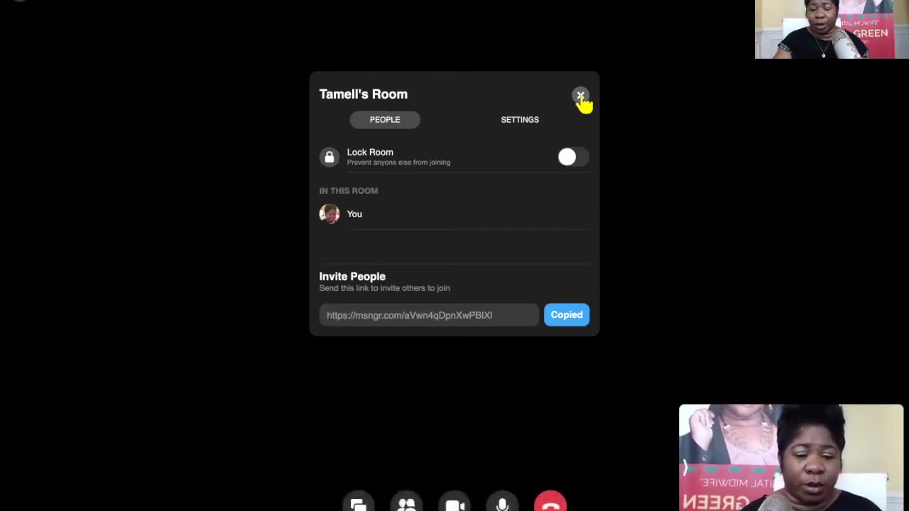
{"action": "left_click", "coordinate": [581, 97]}
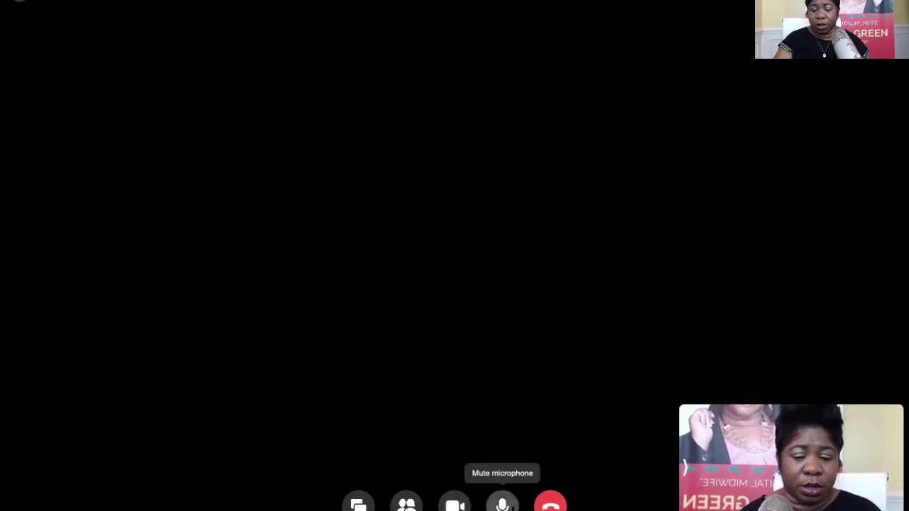
- End the call and rate the video chat five stars
{"action": "left_click", "coordinate": [550, 503]}
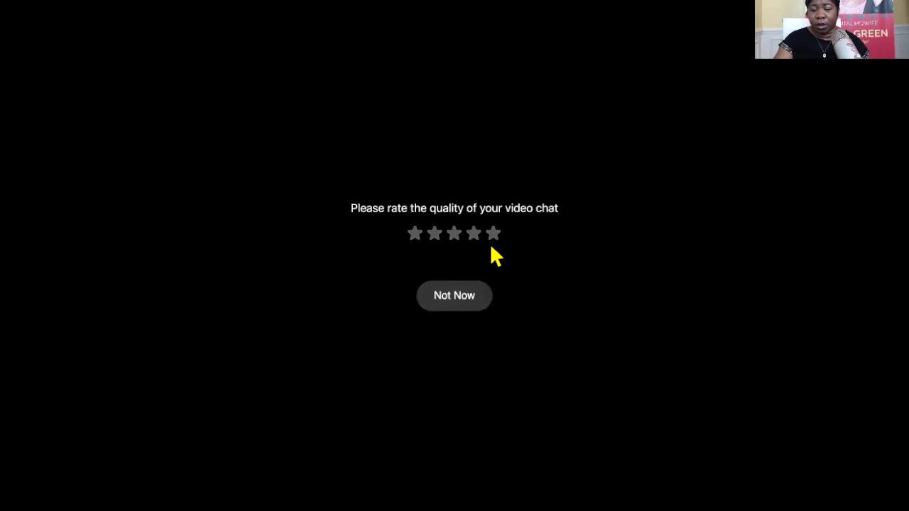
{"action": "left_click", "coordinate": [492, 236]}
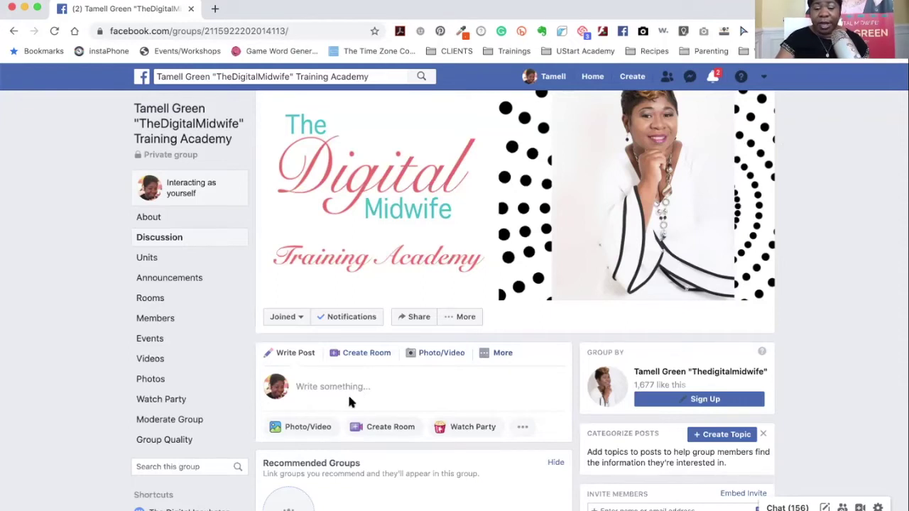
- Create a group room with the party-face emoji and 'Birthday Party' as its activity
{"action": "left_click", "coordinate": [400, 431]}
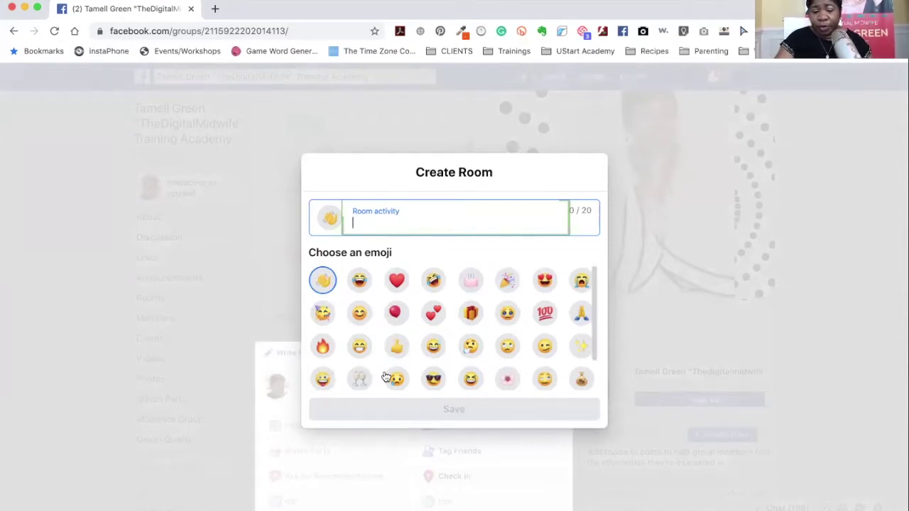
{"action": "left_click", "coordinate": [321, 324]}
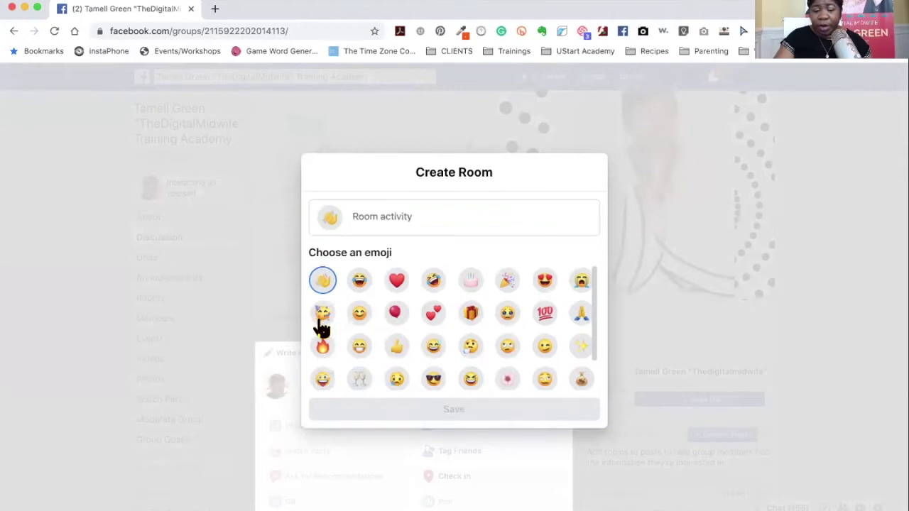
{"action": "left_click", "coordinate": [321, 321]}
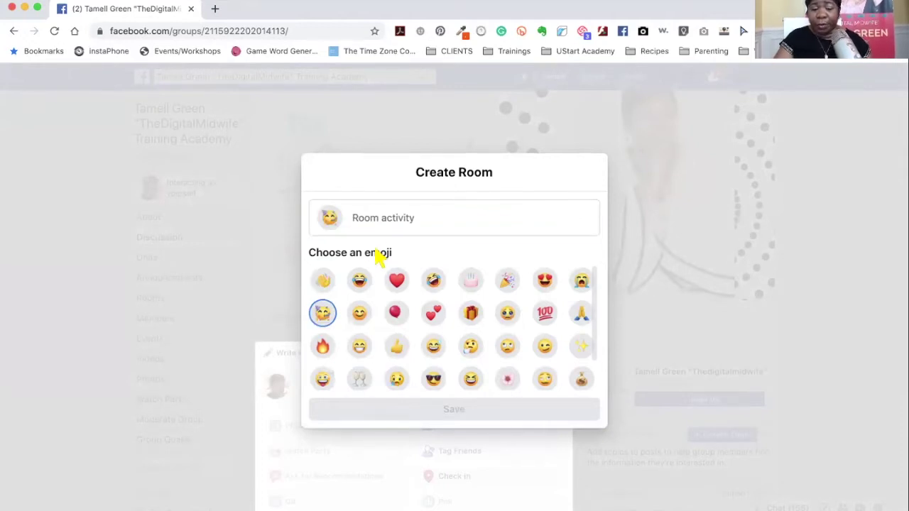
{"action": "left_click", "coordinate": [394, 225]}
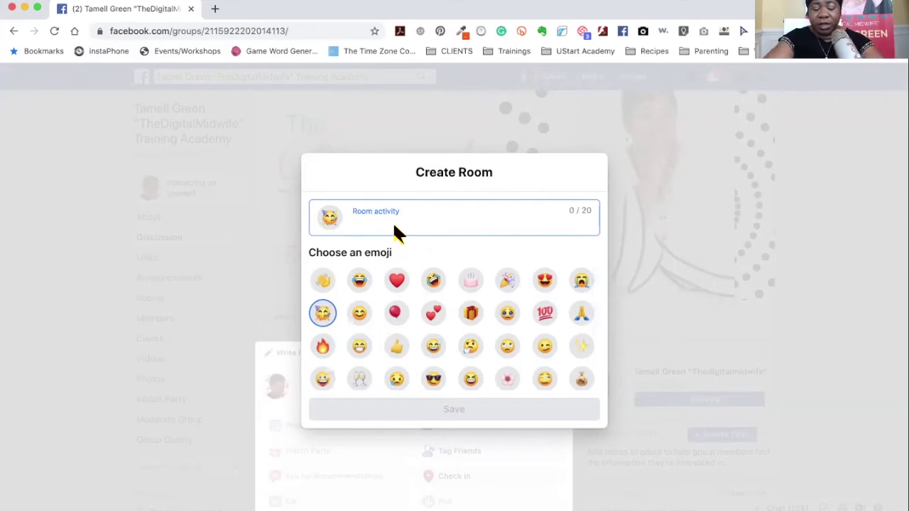
{"action": "type", "text": "Birthday "}
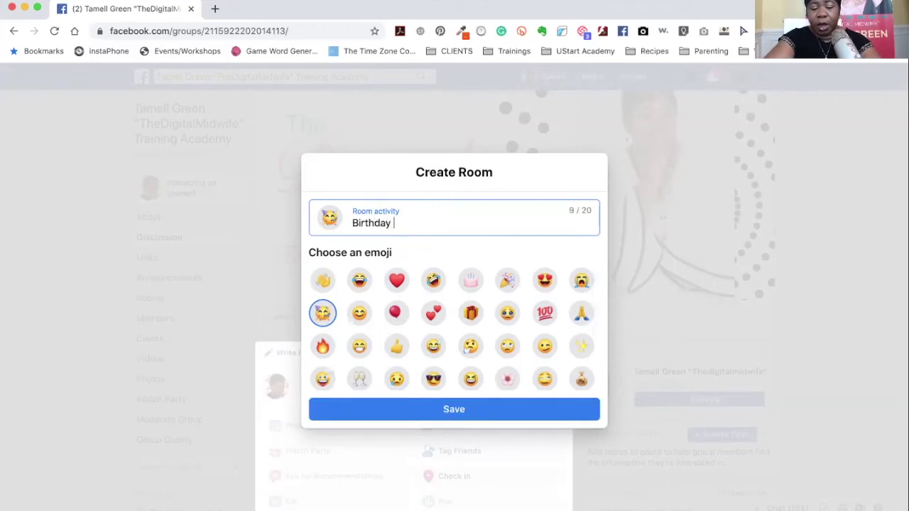
{"action": "type", "text": "Party"}
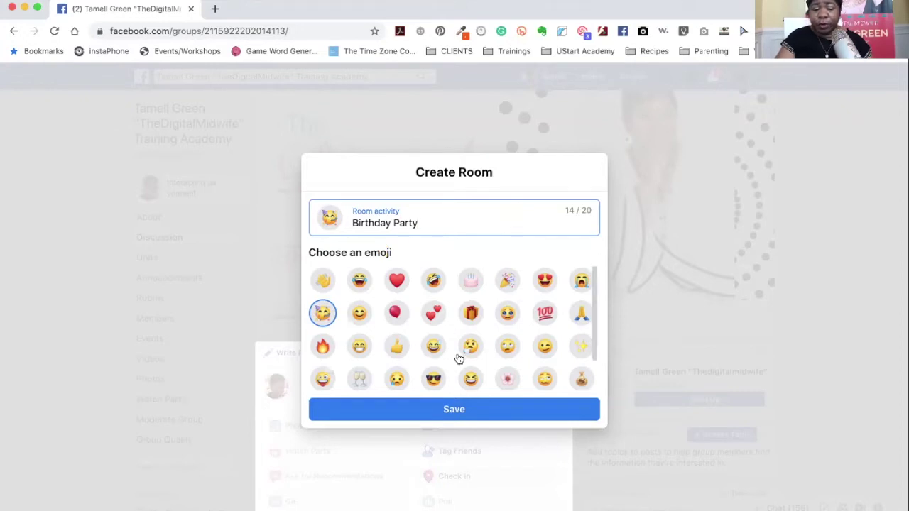
{"action": "left_click", "coordinate": [453, 412]}
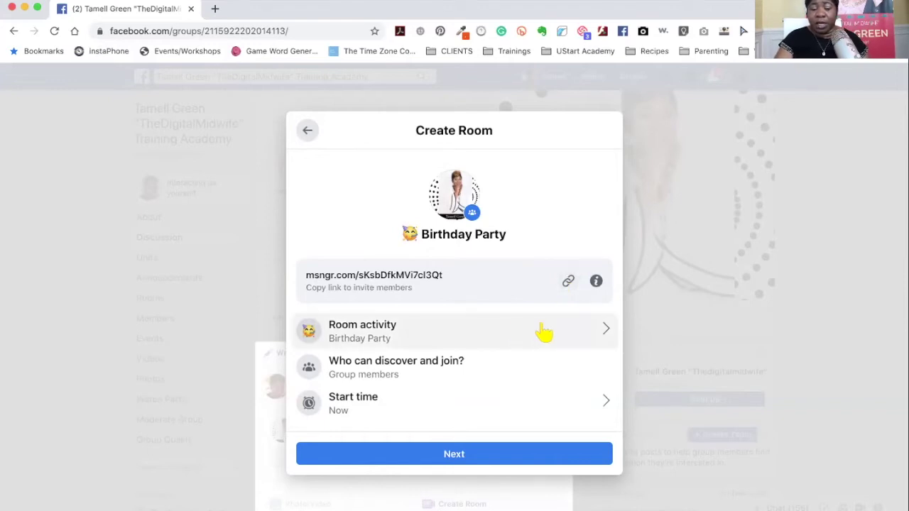
- Review the room activity and set the Birthday Party room's start time to 11:45 PM
{"action": "left_click", "coordinate": [599, 332]}
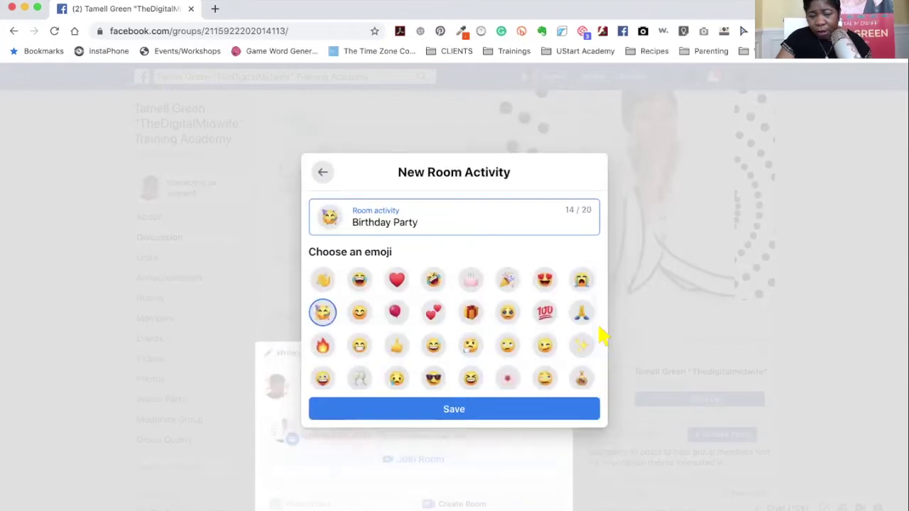
{"action": "left_click", "coordinate": [323, 174]}
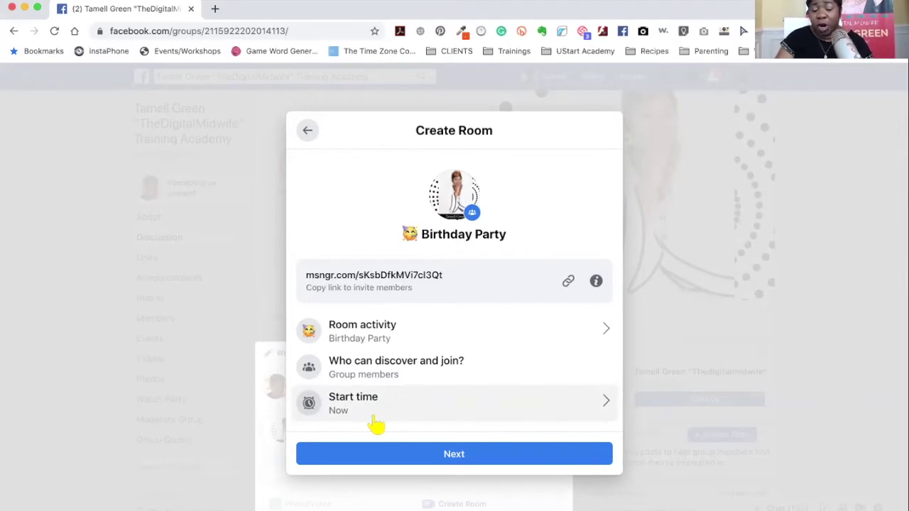
{"action": "left_click", "coordinate": [593, 412]}
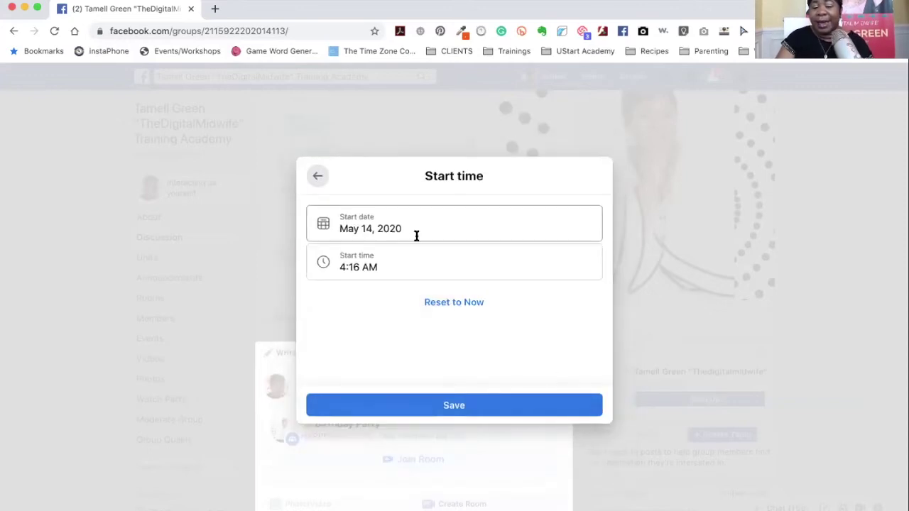
{"action": "left_click", "coordinate": [353, 268]}
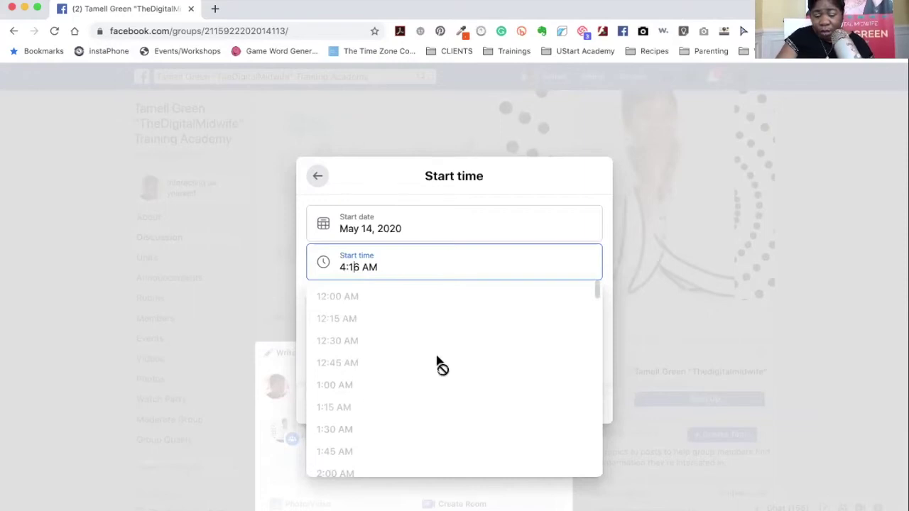
{"action": "left_click_drag", "start_coordinate": [595, 290], "coordinate": [584, 477]}
{"action": "left_click", "coordinate": [508, 467]}
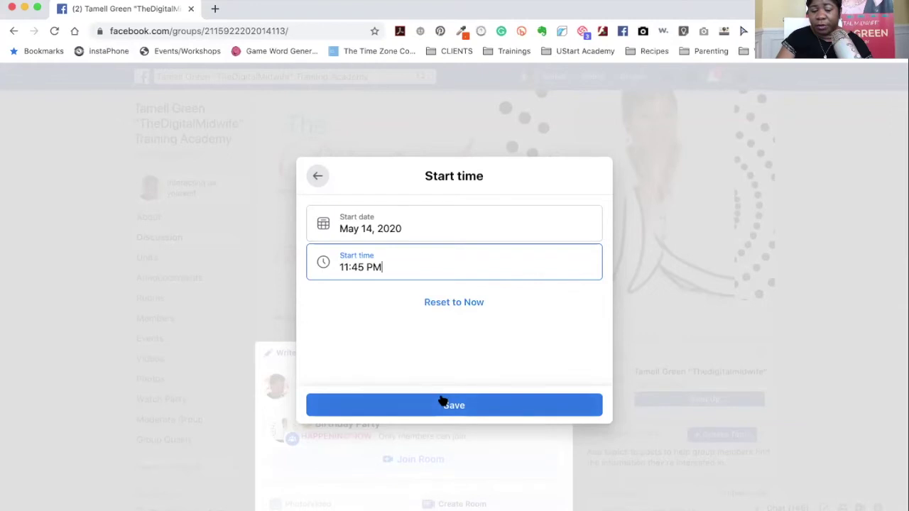
- Finish the members-only Birthday Party room so it attaches to a group post draft
{"action": "left_click", "coordinate": [317, 179]}
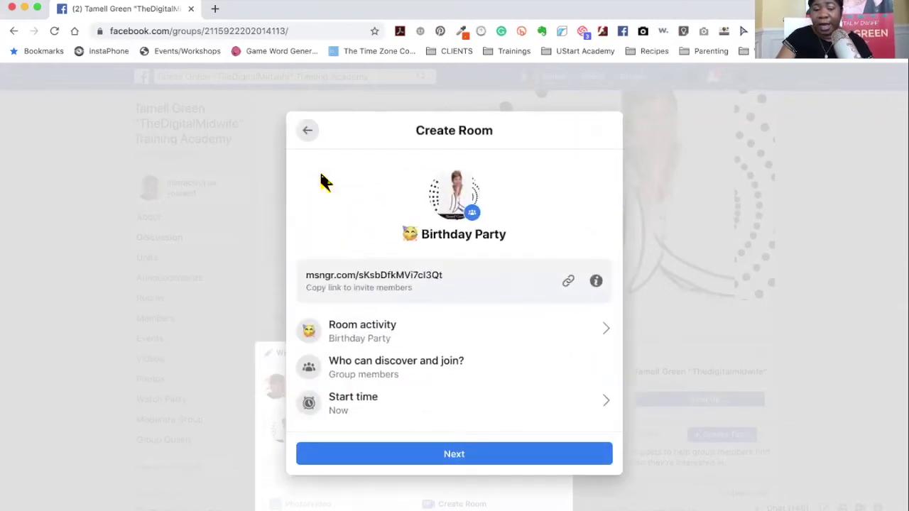
{"action": "left_click", "coordinate": [470, 454]}
{"action": "scroll", "coordinate": [852, 229], "scroll_direction": "down", "scroll_amount": 3}
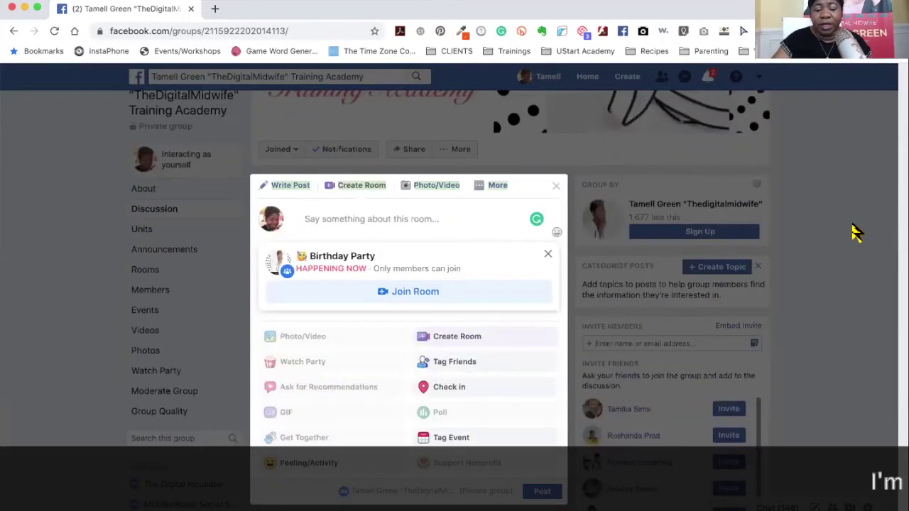
- Post 'Come on and join the parTAY!' to the group with the Birthday Party room attached
{"action": "left_click", "coordinate": [457, 217]}
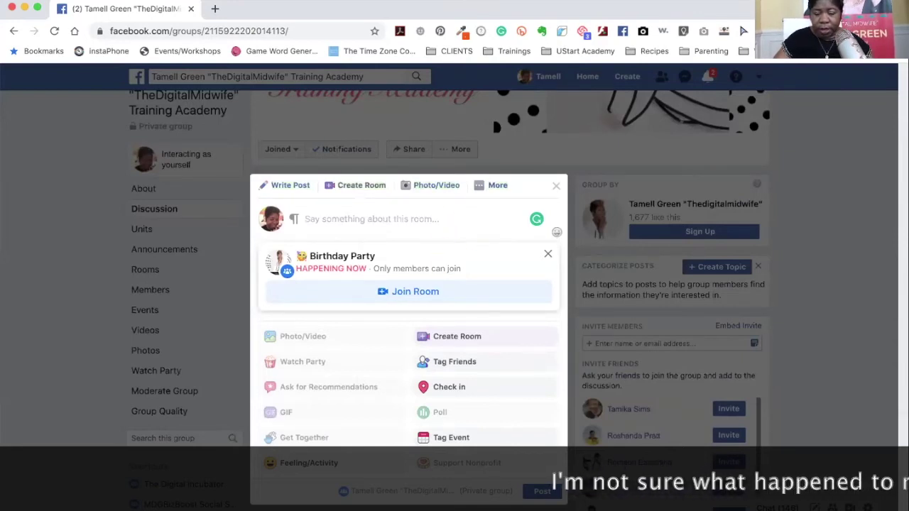
{"action": "type", "text": "Come "}
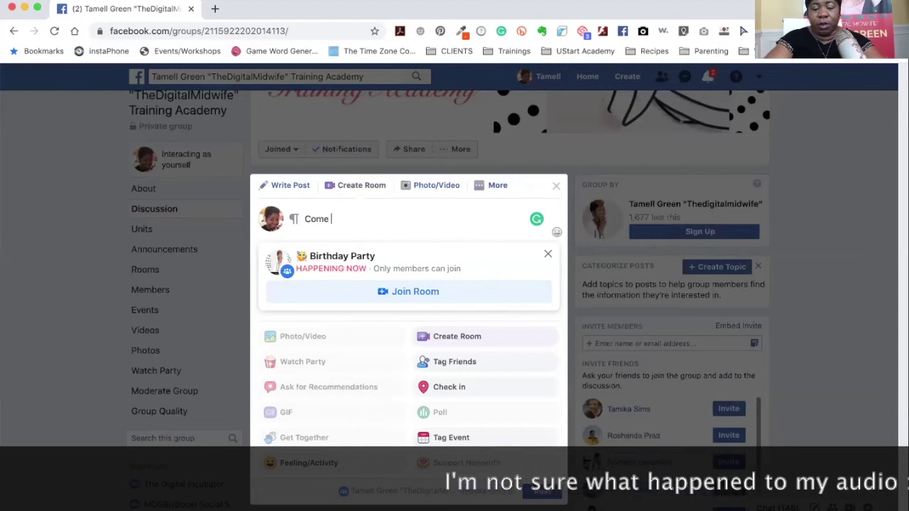
{"action": "type", "text": "on and join"}
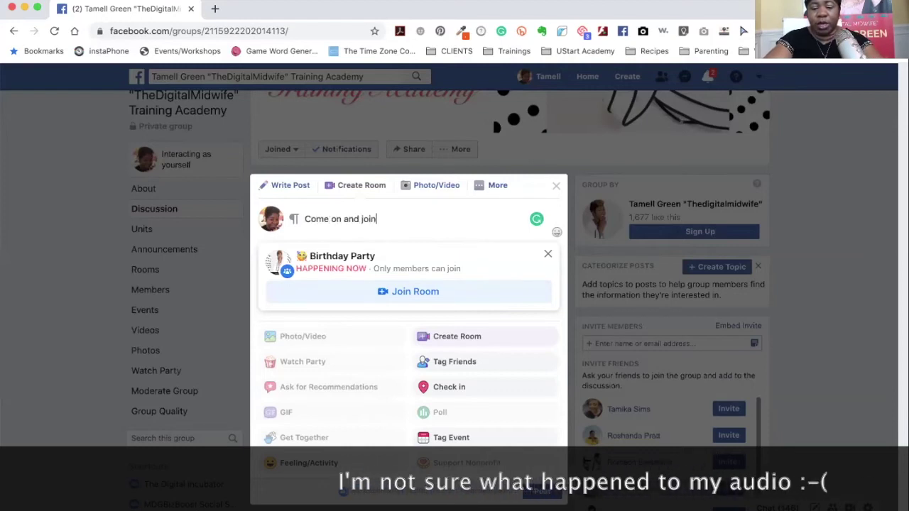
{"action": "type", "text": " the parTA"}
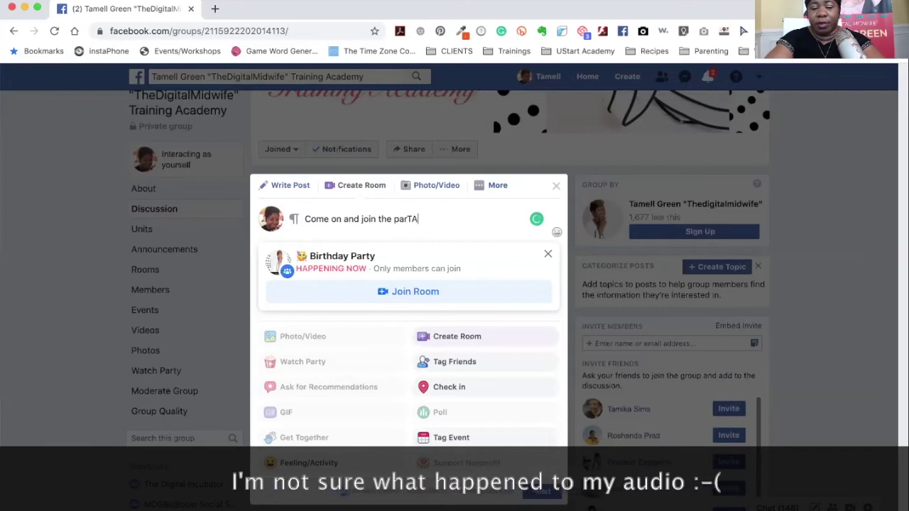
{"action": "type", "text": "Y!"}
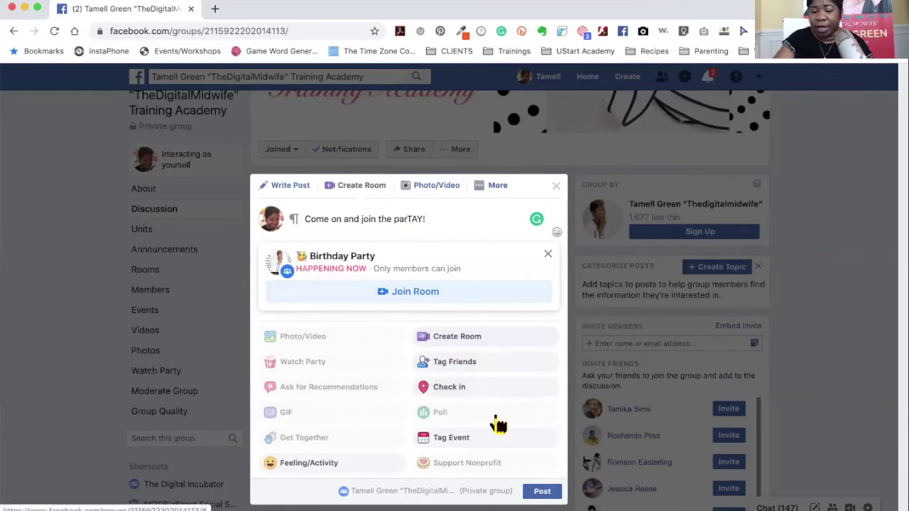
{"action": "left_click", "coordinate": [534, 495]}
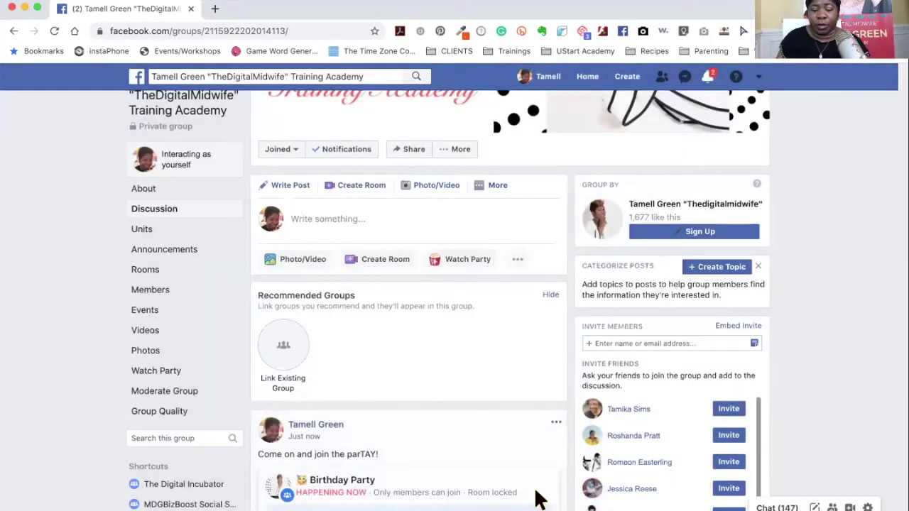
- Join the Birthday Party room from the group post, entering its call in a new tab
{"action": "scroll", "coordinate": [497, 422], "scroll_direction": "down", "scroll_amount": 5}
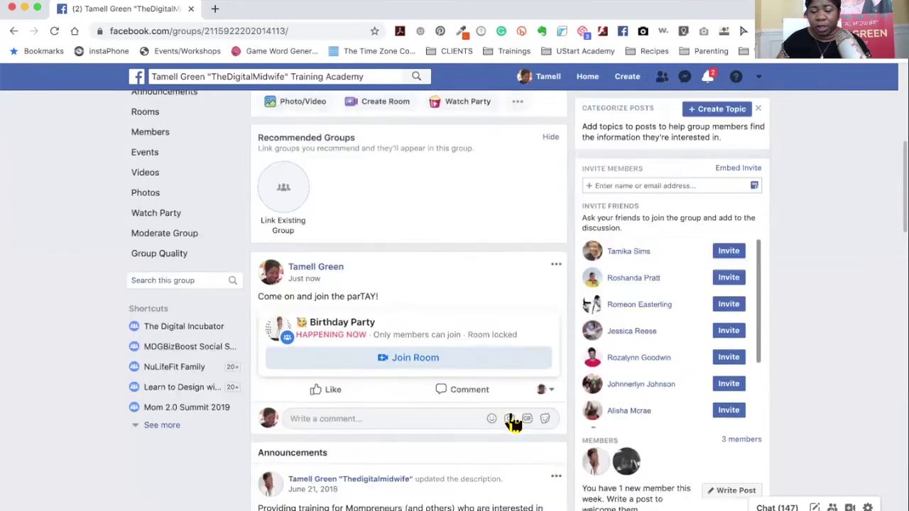
{"action": "scroll", "coordinate": [514, 421], "scroll_direction": "down", "scroll_amount": 1}
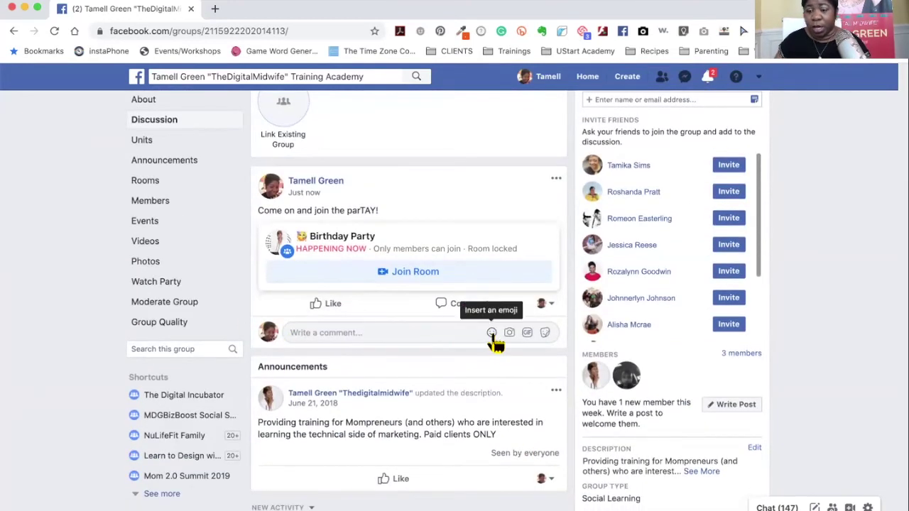
{"action": "left_click", "coordinate": [396, 277]}
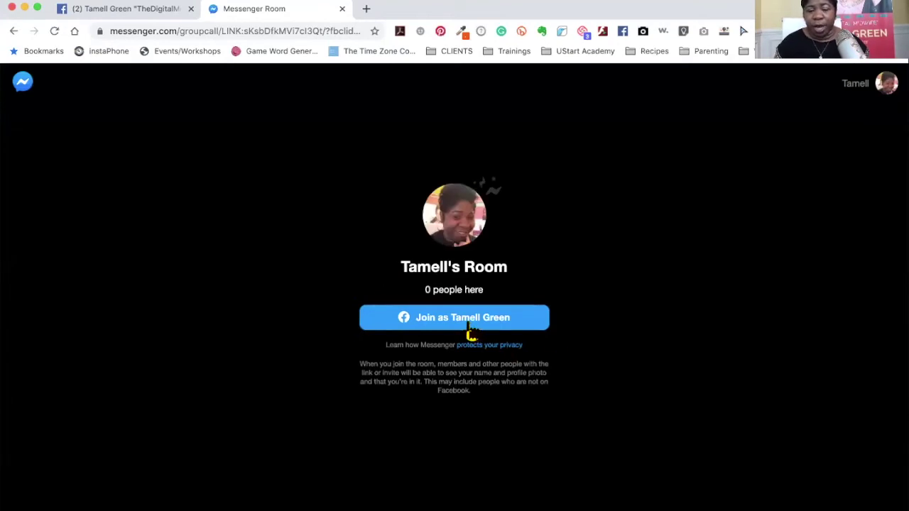
{"action": "left_click", "coordinate": [469, 328]}
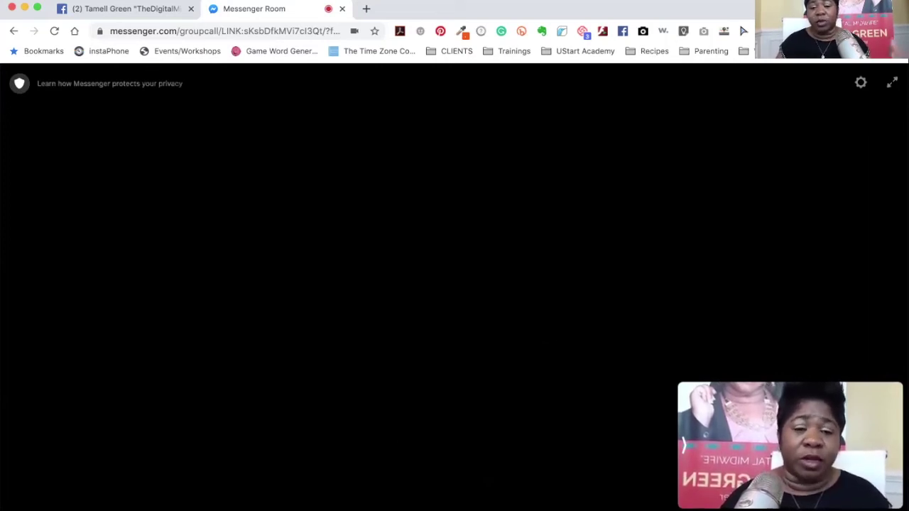
- Leave the browser call and switch to the People tab of the phone's Messenger app
{"action": "mouse_move", "coordinate": [495, 493]}
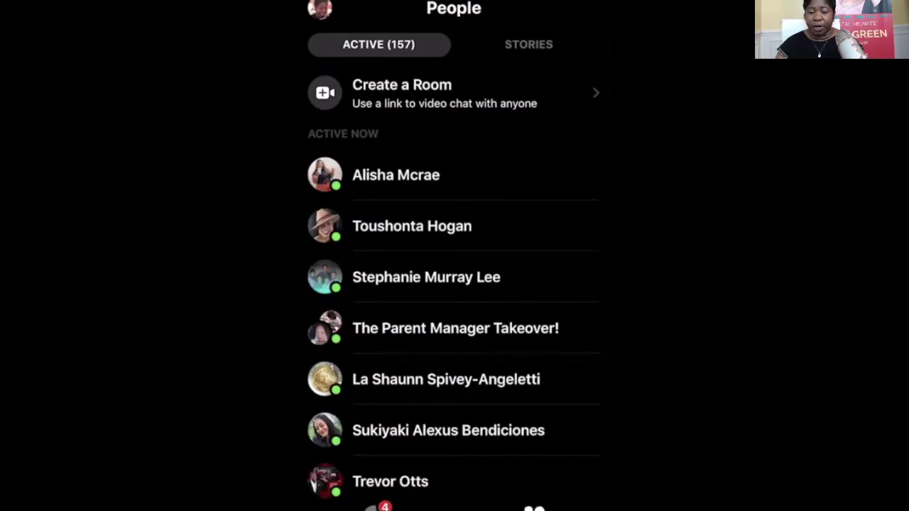
- Create a new Messenger room from the People tab, open to anyone with the link
{"action": "left_click", "coordinate": [402, 92]}
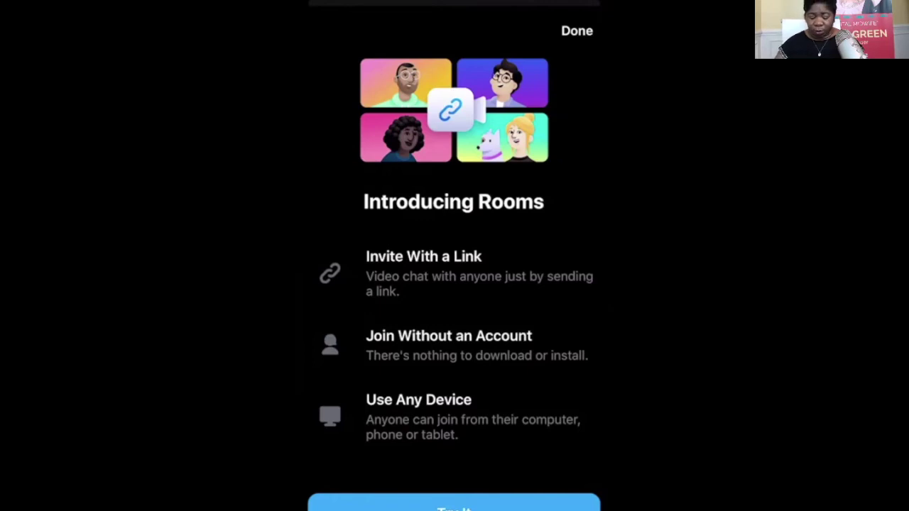
{"action": "left_click", "coordinate": [454, 504]}
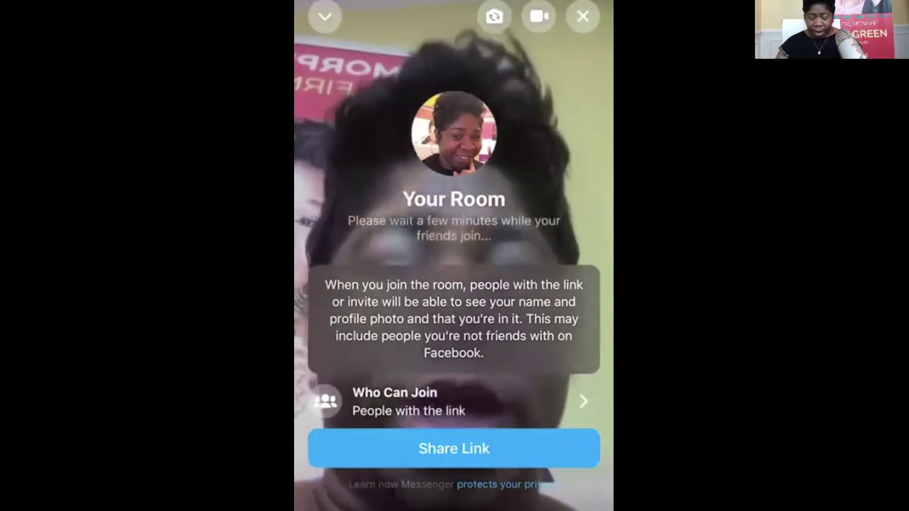
- Share the room link through an app chosen from the share sheet
{"action": "left_click", "coordinate": [454, 448]}
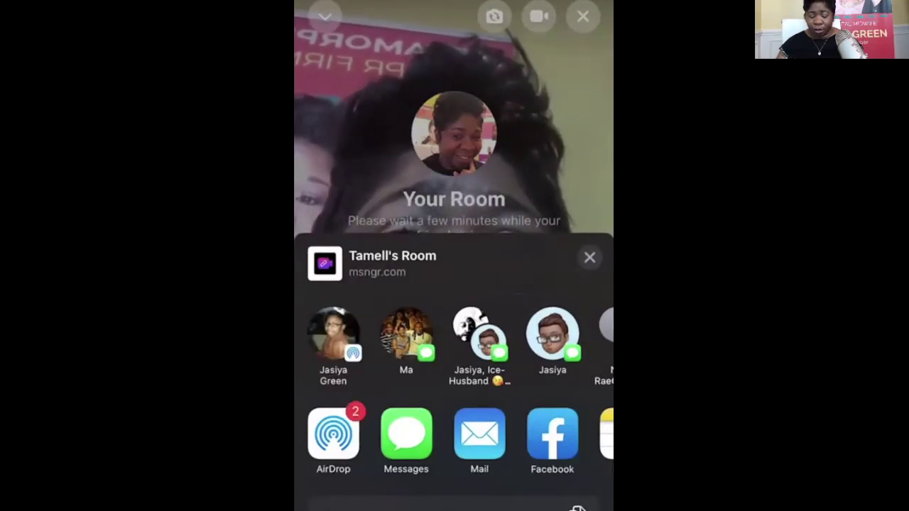
{"action": "scroll", "coordinate": [454, 434], "scroll_direction": "right", "scroll_amount": 2}
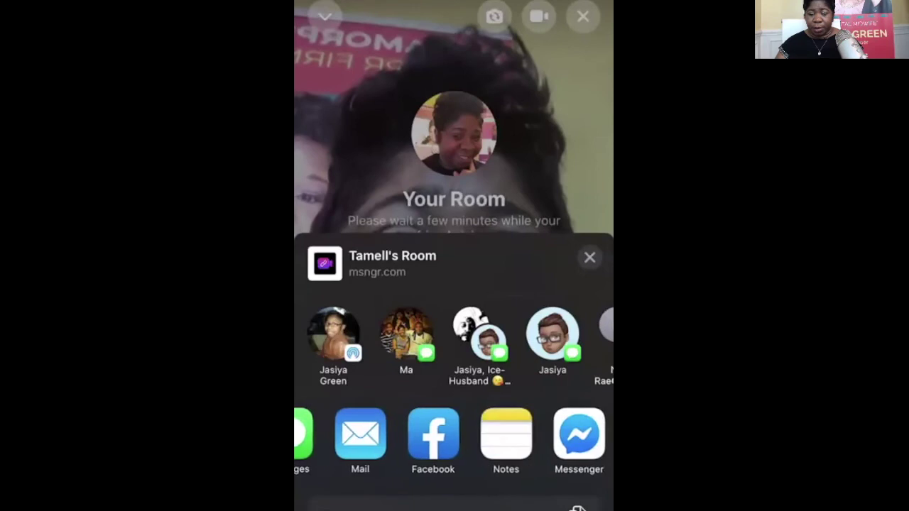
{"action": "scroll", "coordinate": [453, 435], "scroll_direction": "right", "scroll_amount": 2}
{"action": "scroll", "coordinate": [454, 435], "scroll_direction": "right", "scroll_amount": 2}
{"action": "scroll", "coordinate": [454, 435], "scroll_direction": "right", "scroll_amount": 2}
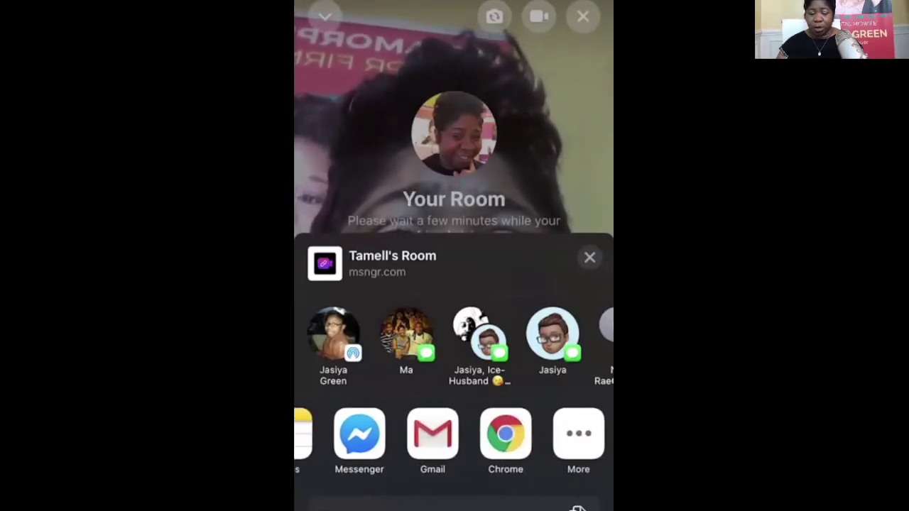
{"action": "scroll", "coordinate": [454, 434], "scroll_direction": "right", "scroll_amount": 1}
{"action": "scroll", "coordinate": [453, 434], "scroll_direction": "right", "scroll_amount": 1}
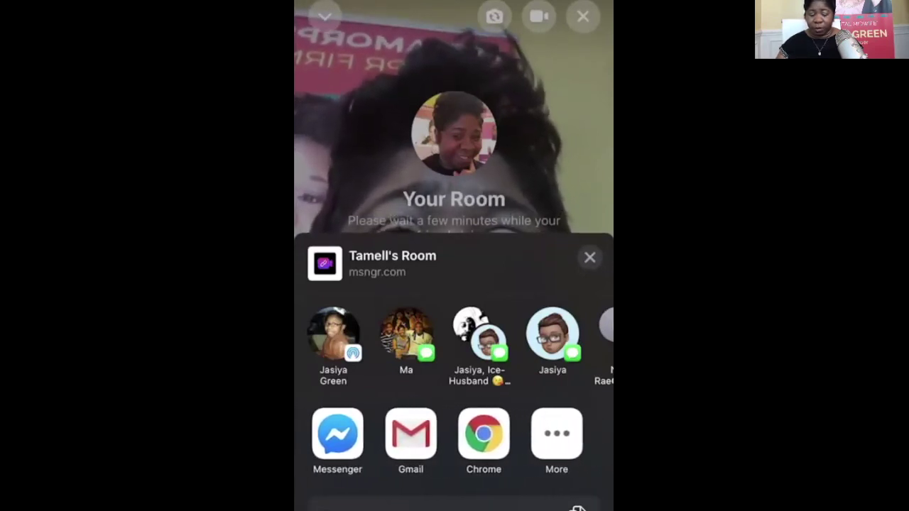
{"action": "scroll", "coordinate": [454, 434], "scroll_direction": "left", "scroll_amount": 4}
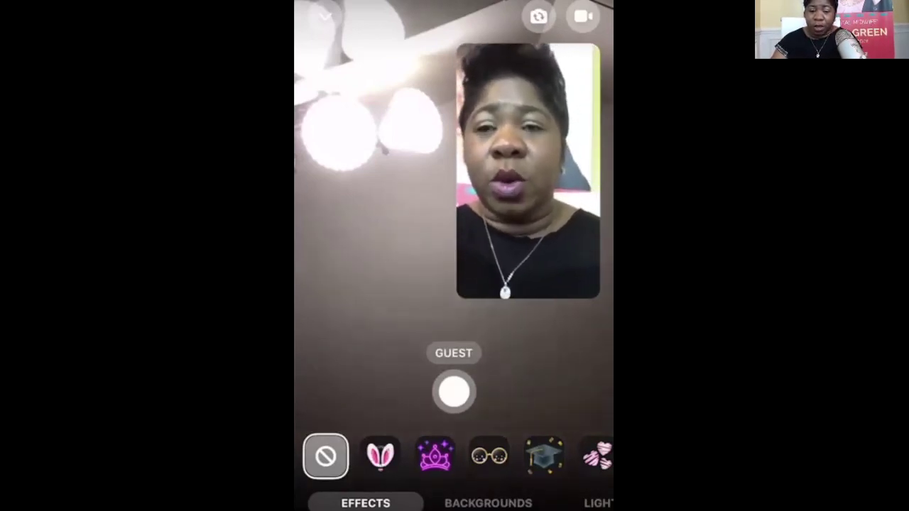
- Try the bunny-ears and purple crown effects, then set a beach and then a city-lights background
{"action": "left_click", "coordinate": [380, 456]}
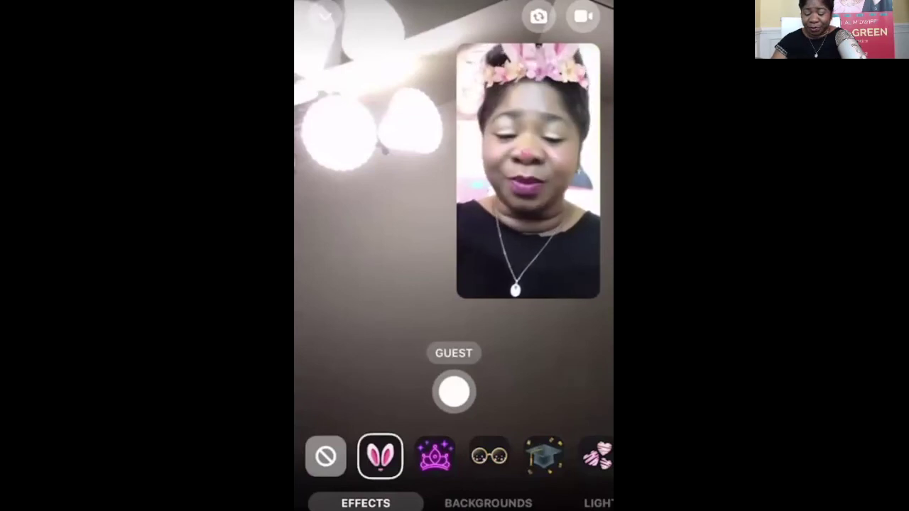
{"action": "left_click", "coordinate": [435, 456]}
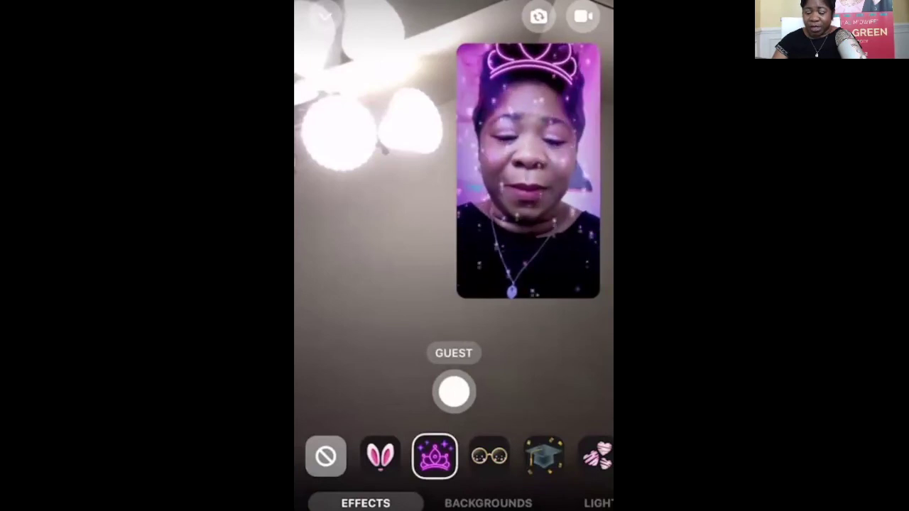
{"action": "left_click", "coordinate": [488, 503]}
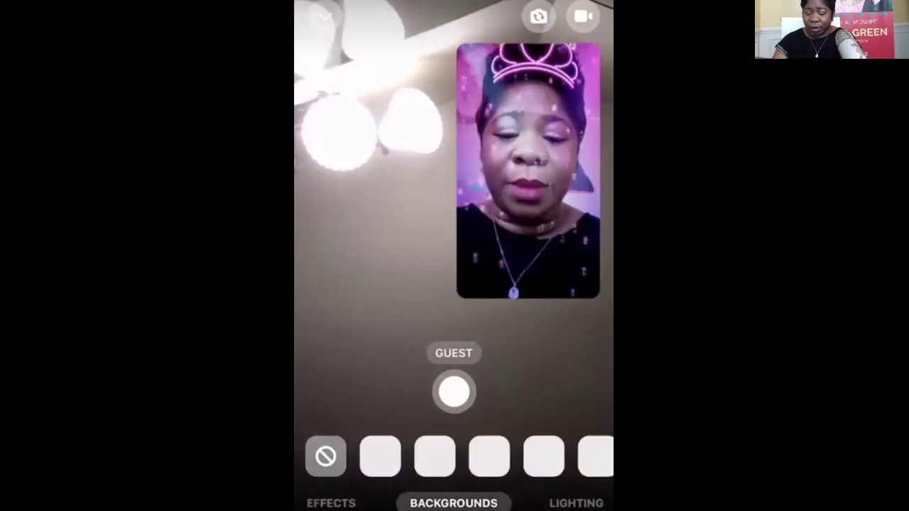
{"action": "left_click", "coordinate": [488, 456]}
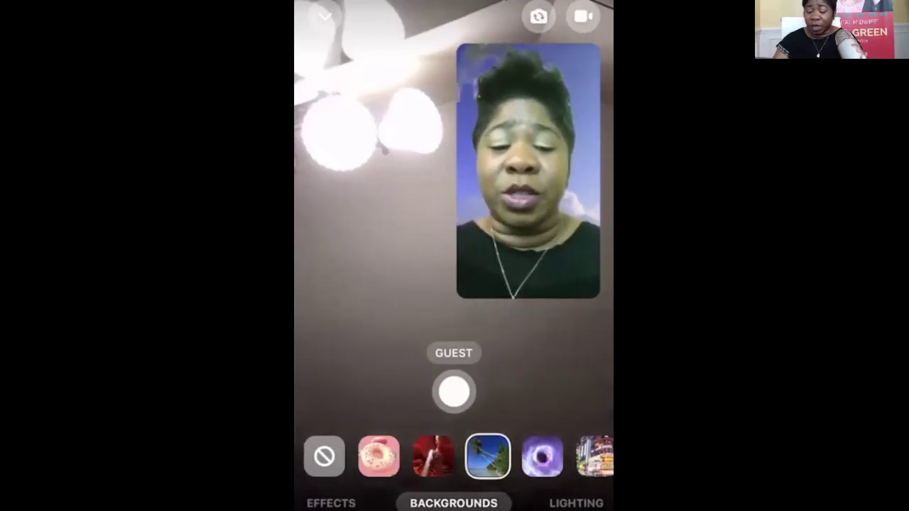
{"action": "scroll", "coordinate": [454, 456], "scroll_direction": "right", "scroll_amount": 3}
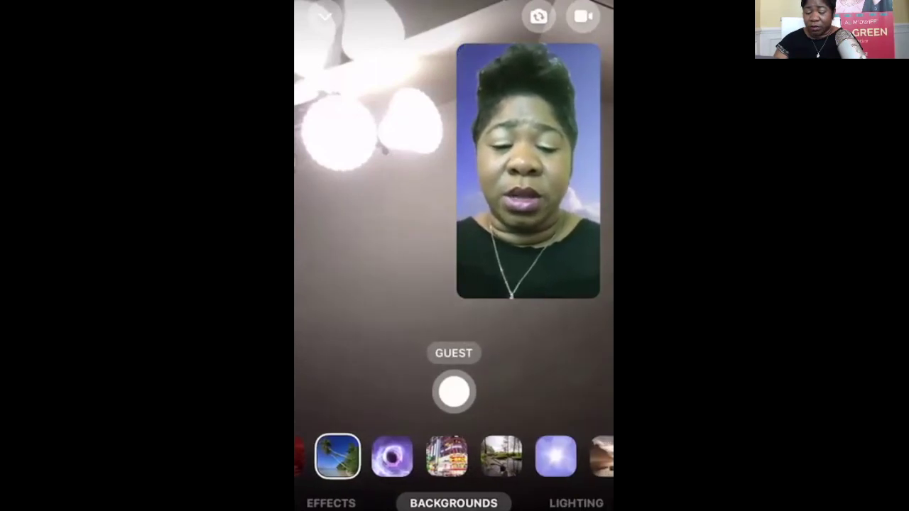
{"action": "left_click", "coordinate": [454, 456]}
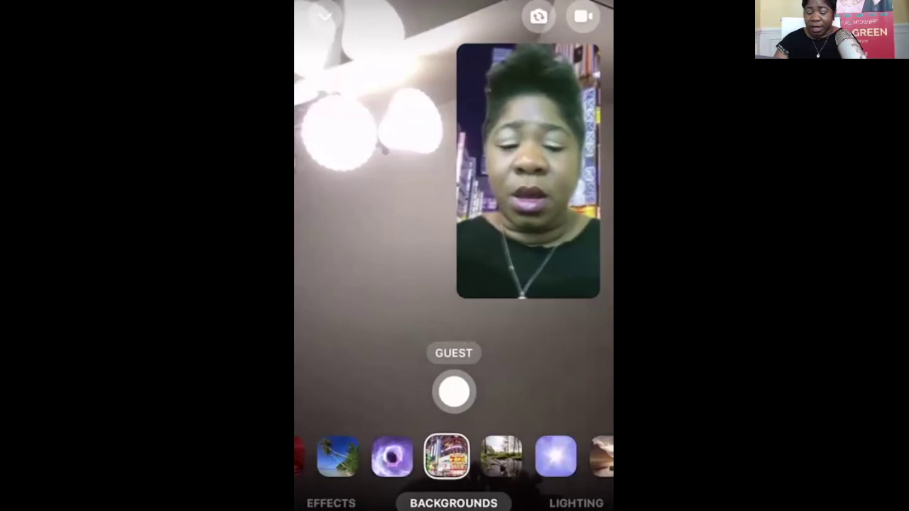
{"action": "left_click", "coordinate": [576, 503]}
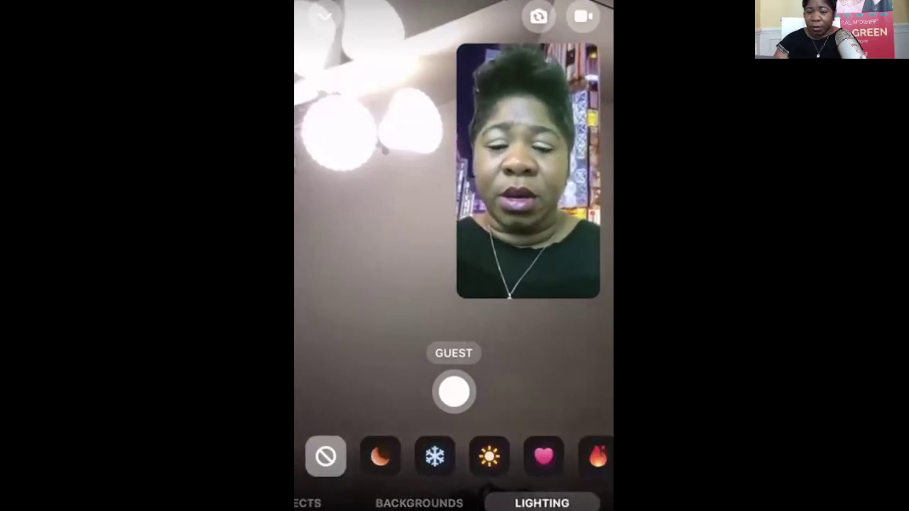
- Apply the moon lighting effect, save a snapshot to the Camera Roll, and return to Effects
{"action": "left_click", "coordinate": [380, 456]}
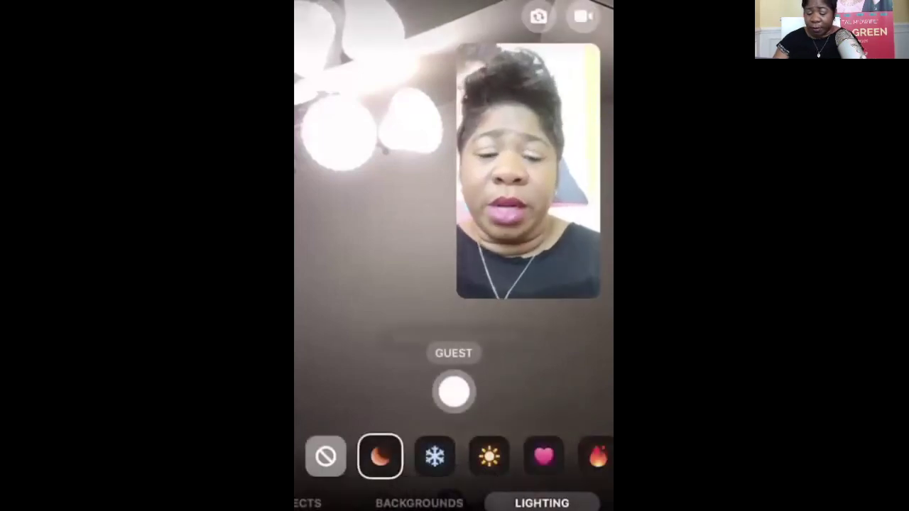
{"action": "left_click", "coordinate": [420, 502]}
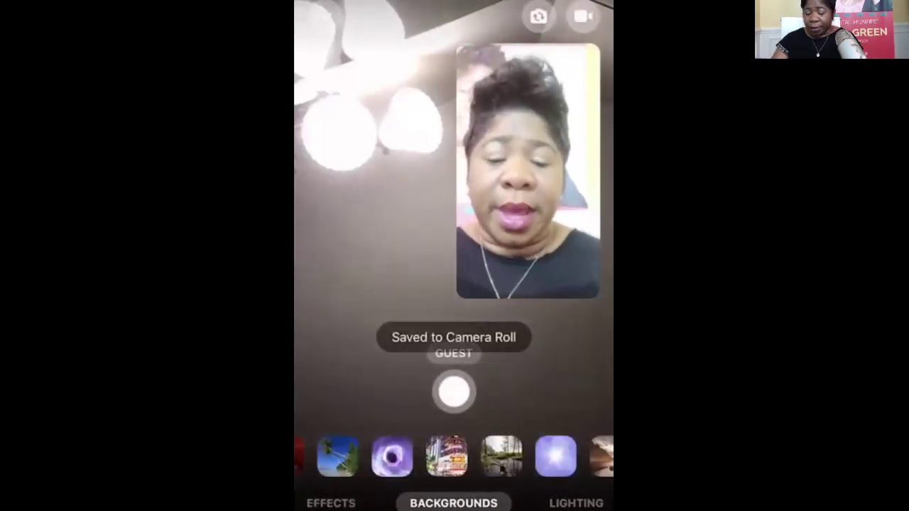
{"action": "left_click", "coordinate": [331, 503]}
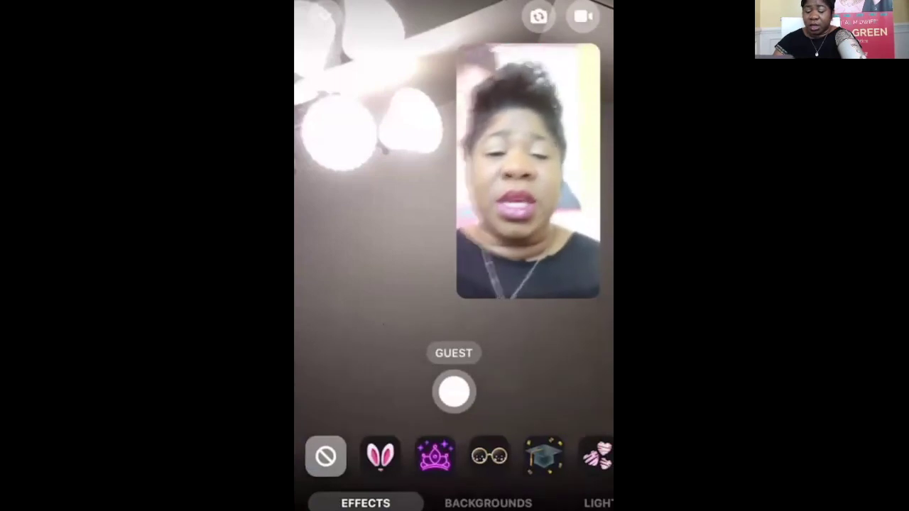